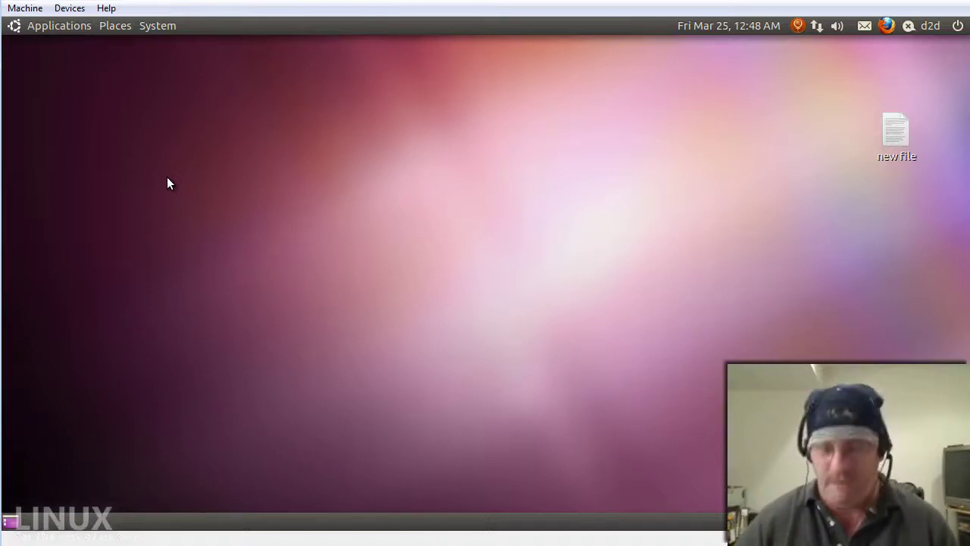
# Install K3b in a Terminal using Kupfer's Install action for k3b
pyautogui.hotkey('ctrl', 'space')
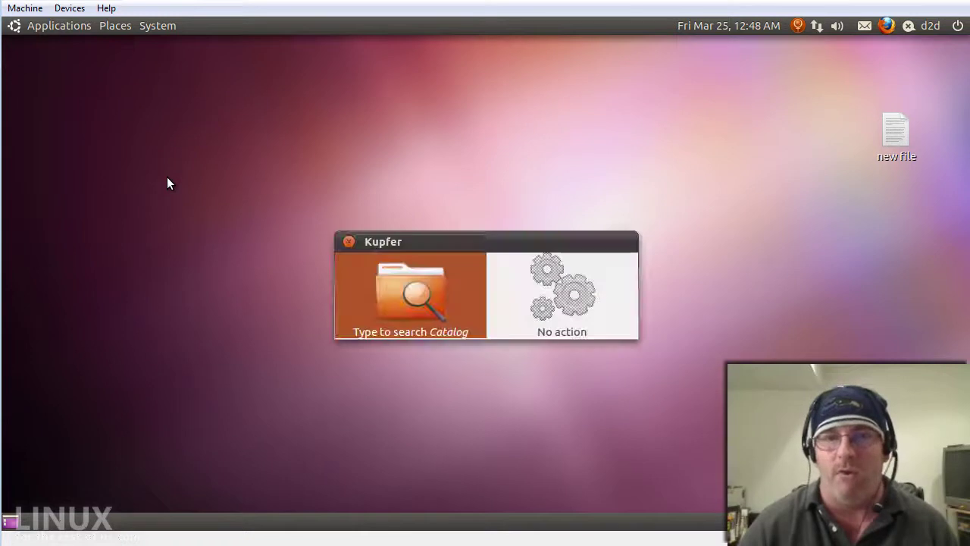
pyautogui.write('k3b')
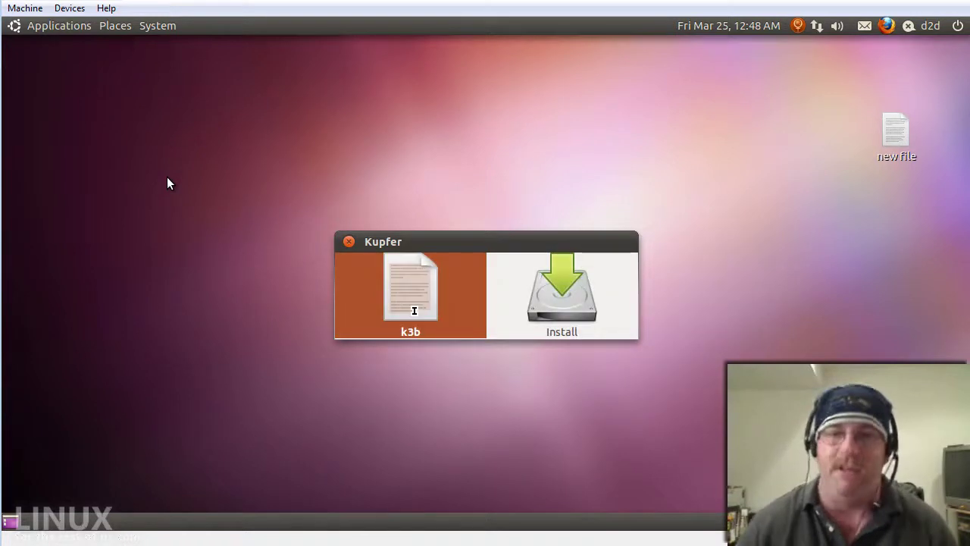
pyautogui.press('Return')
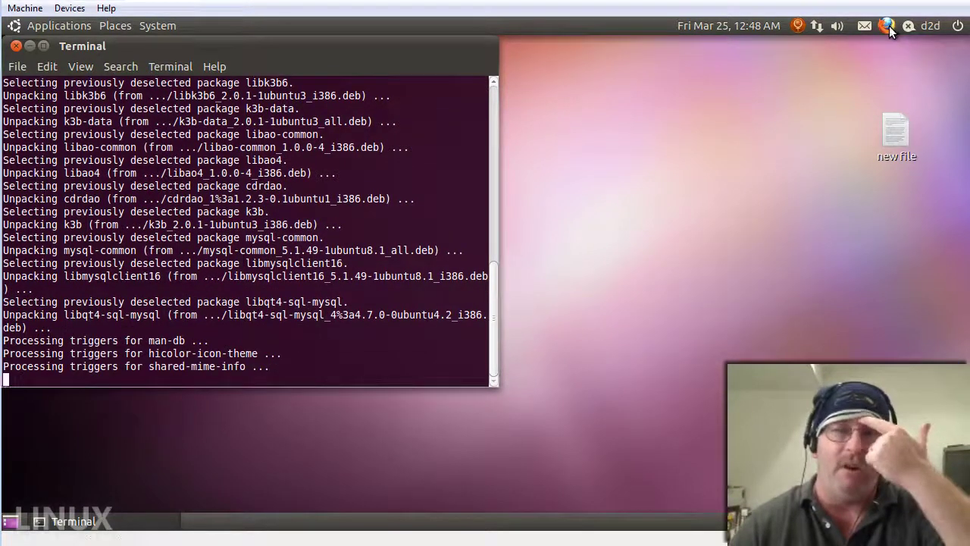
# Launch Firefox and run a Google search for 'k3b' from the toolbar search box
pyautogui.click(887, 25)
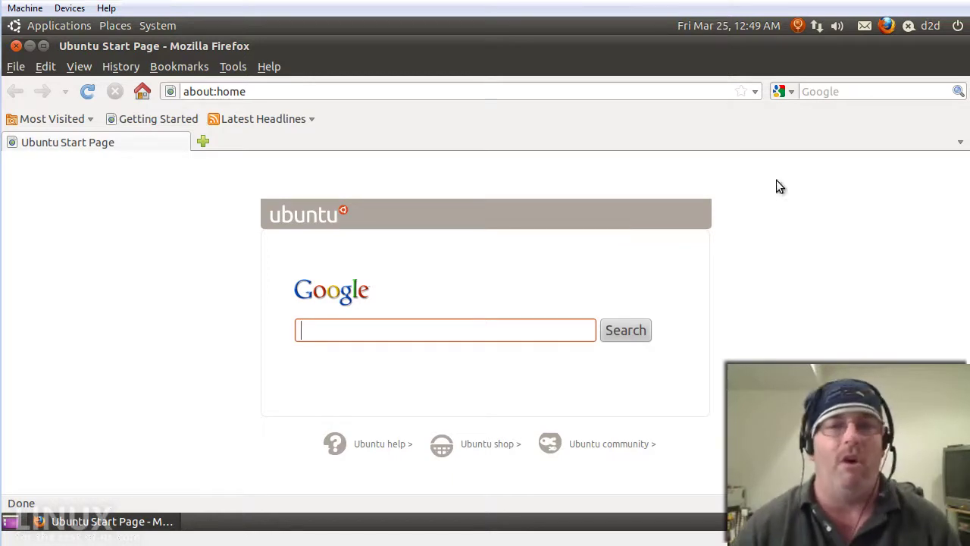
pyautogui.click(824, 92)
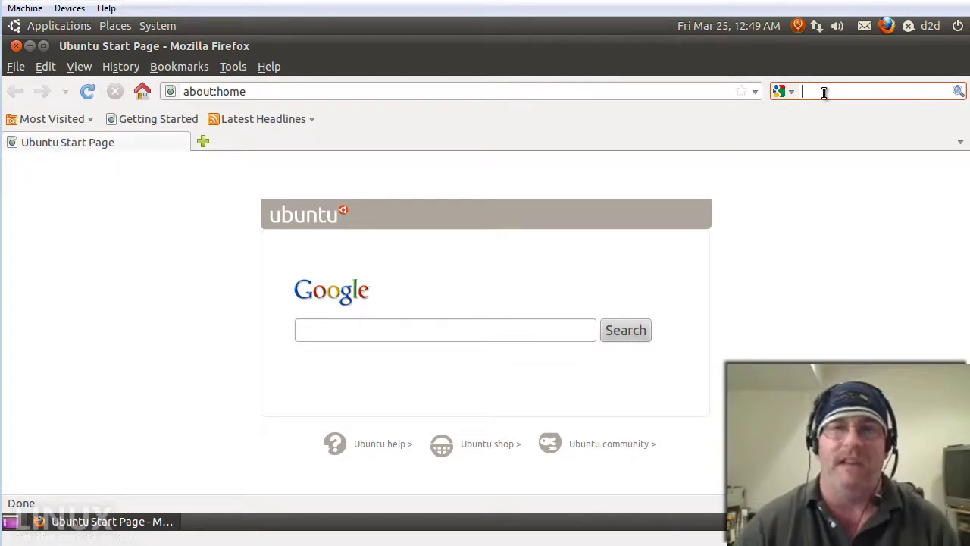
pyautogui.write('k3b')
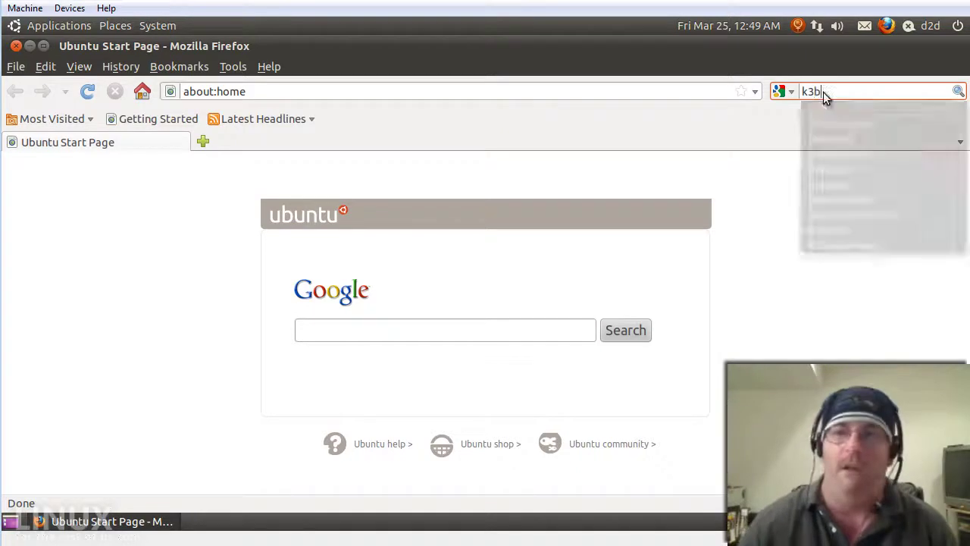
pyautogui.press('Return')
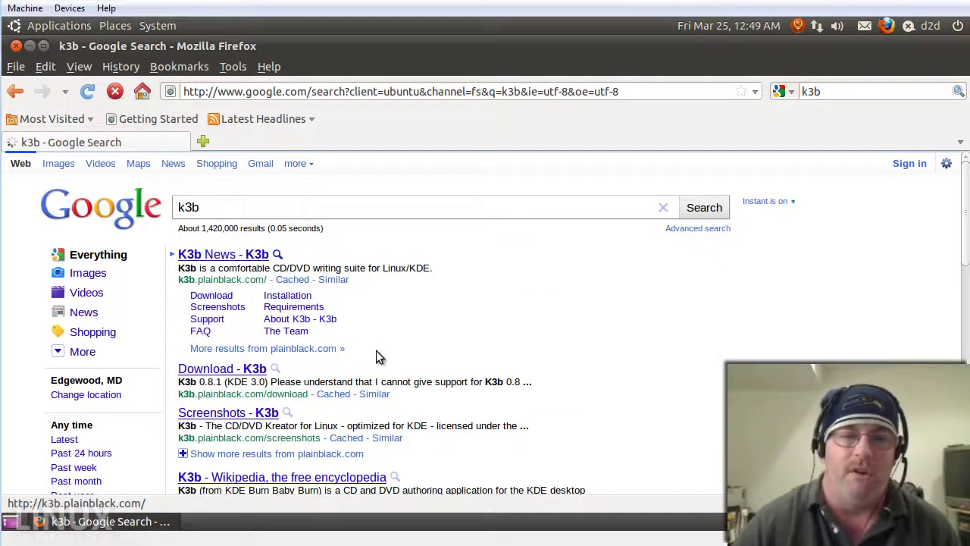
# Open the K3b Wikipedia result and scroll down to its introduction
pyautogui.click(313, 477)
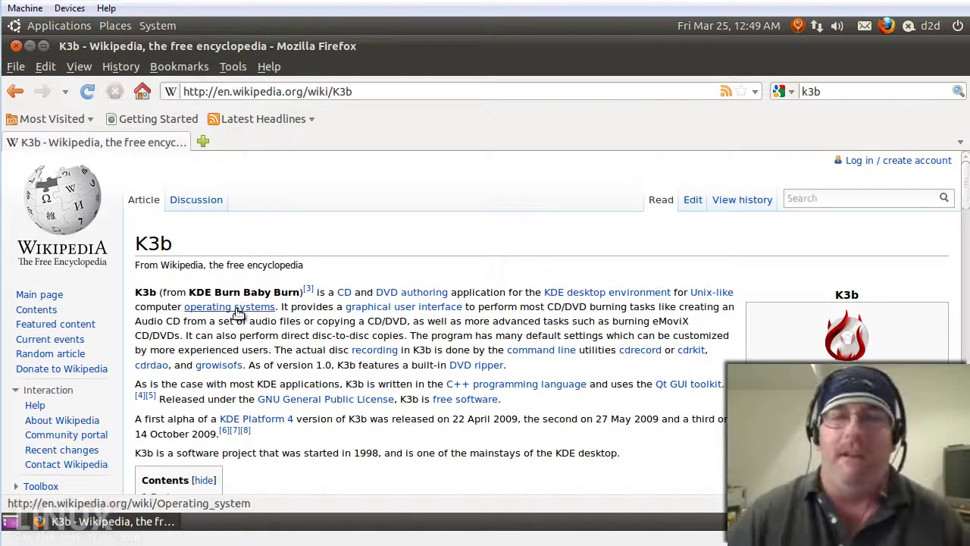
pyautogui.scroll(-1, 237, 309)
pyautogui.scroll(-1, 237, 310)
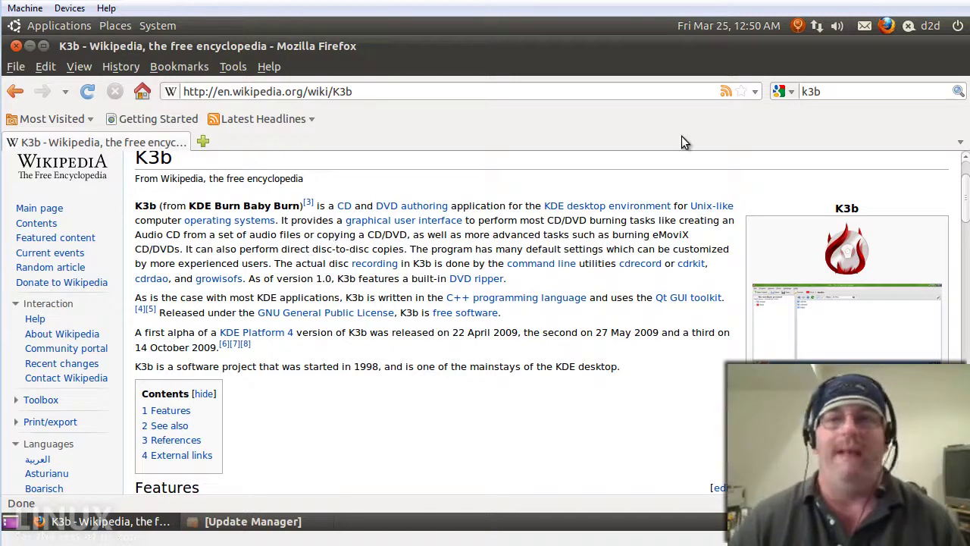
# Minimise Firefox, glance at Applications > Sound & Video, then search k3b in Kupfer
pyautogui.click(31, 47)
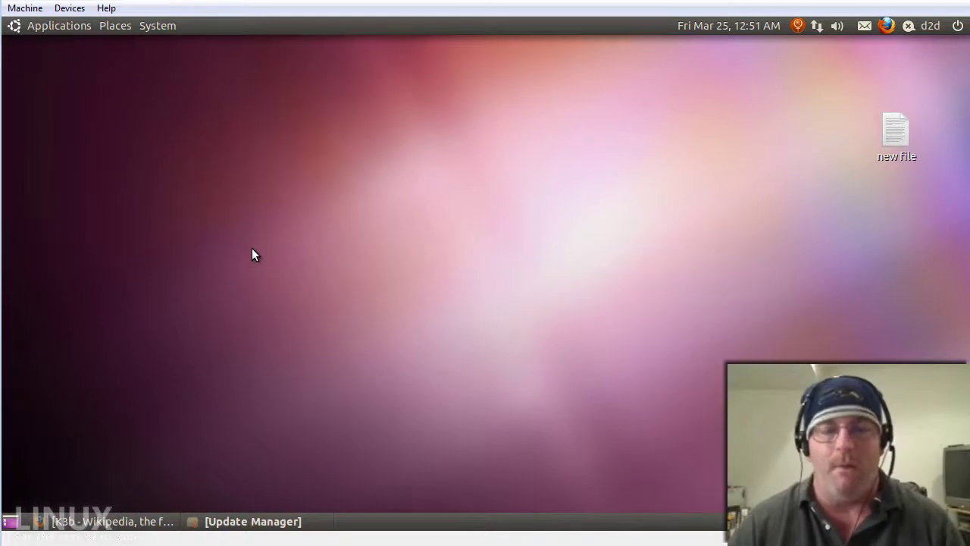
pyautogui.click(57, 28)
pyautogui.moveTo(99, 150)
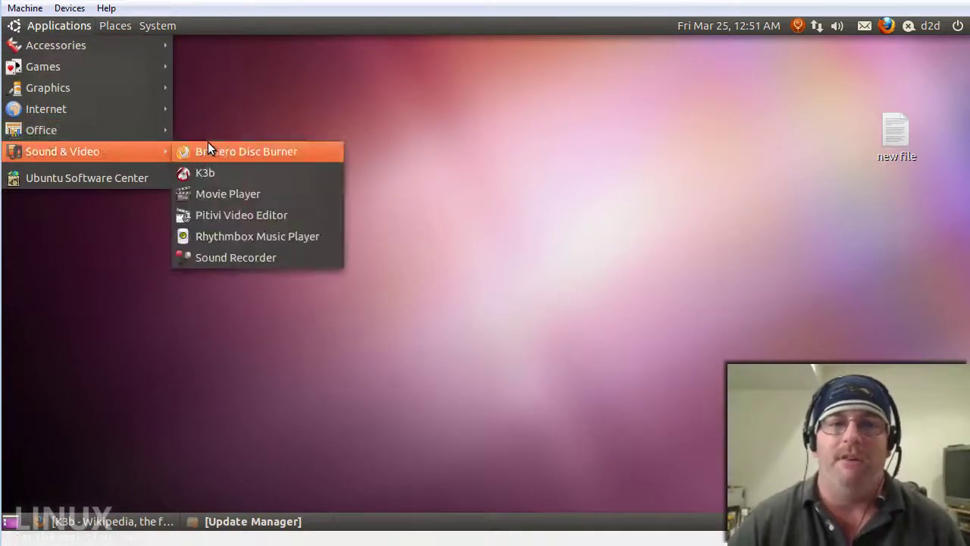
pyautogui.click(468, 183)
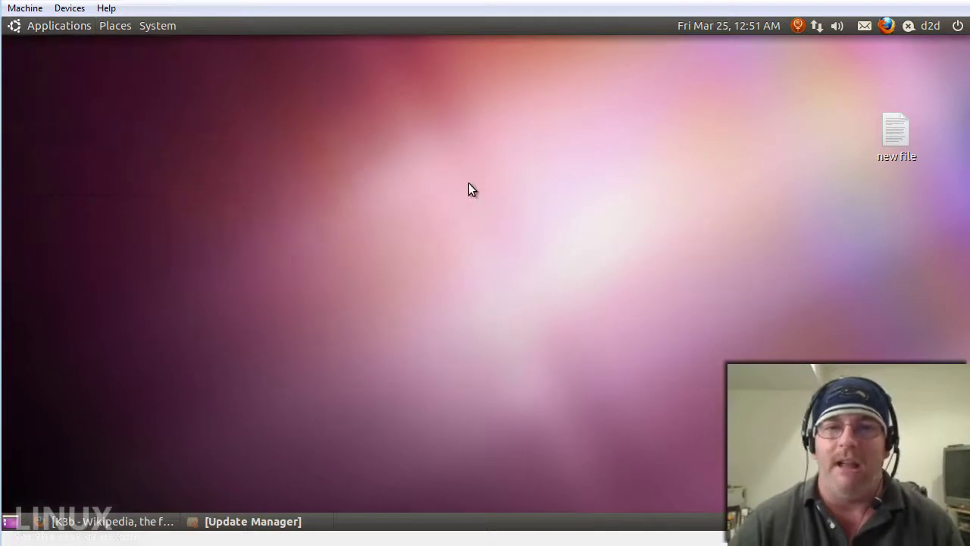
pyautogui.hotkey('ctrl', 'space')
pyautogui.write('k3b')
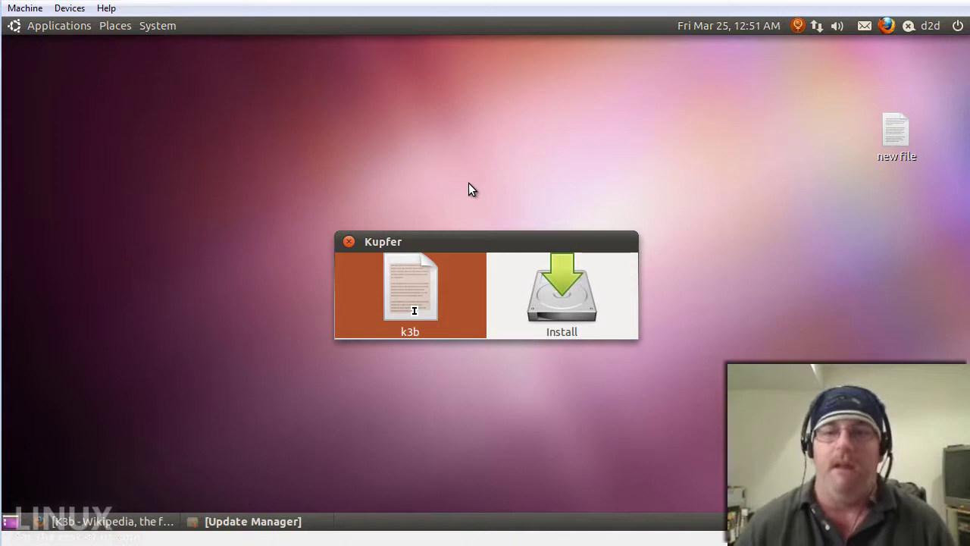
# Launch K3b and read the no CD/DVD/BD writer warning, briefly selecting part of its text
pyautogui.press('Return')
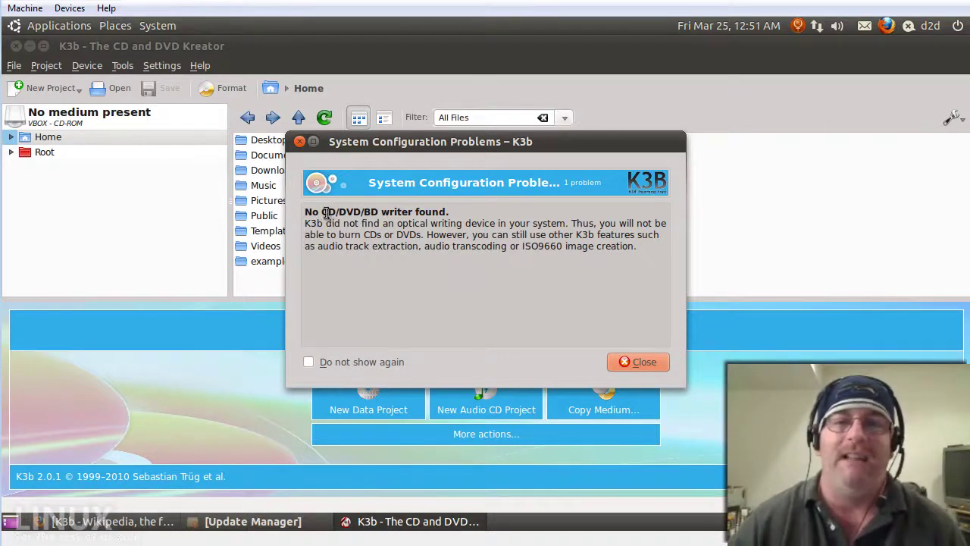
pyautogui.moveTo(326, 214); pyautogui.dragTo(389, 224)
pyautogui.click(389, 226)
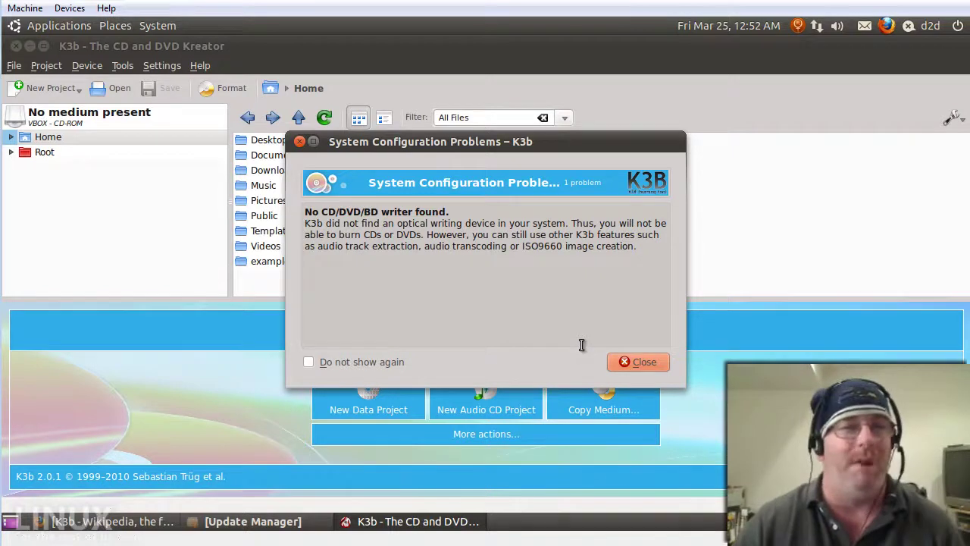
# Dismiss the configuration warning, page through five Tips of the Day, then close them
pyautogui.click(634, 362)
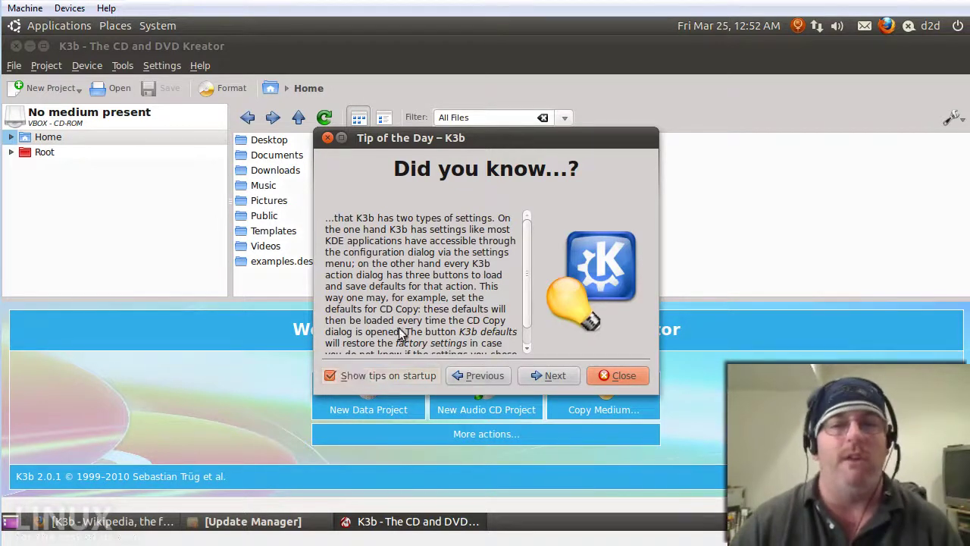
pyautogui.click(554, 376)
pyautogui.click(554, 376)
pyautogui.click(554, 376)
pyautogui.click(554, 376)
pyautogui.click(554, 376)
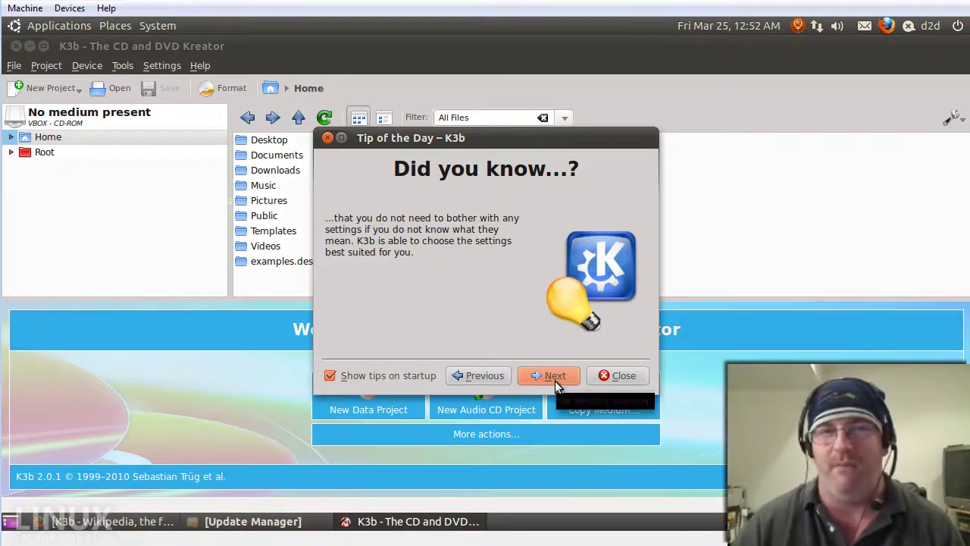
pyautogui.click(611, 375)
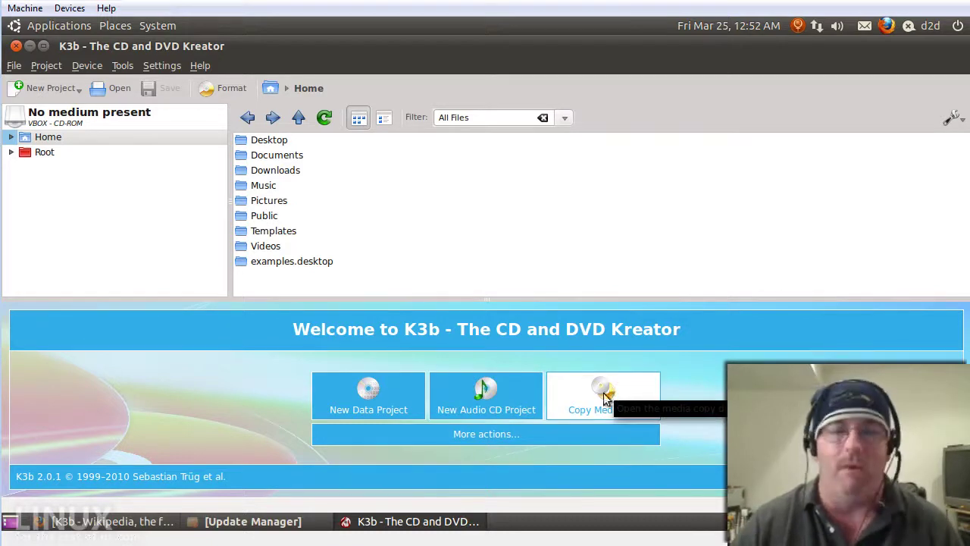
pyautogui.click(513, 436)
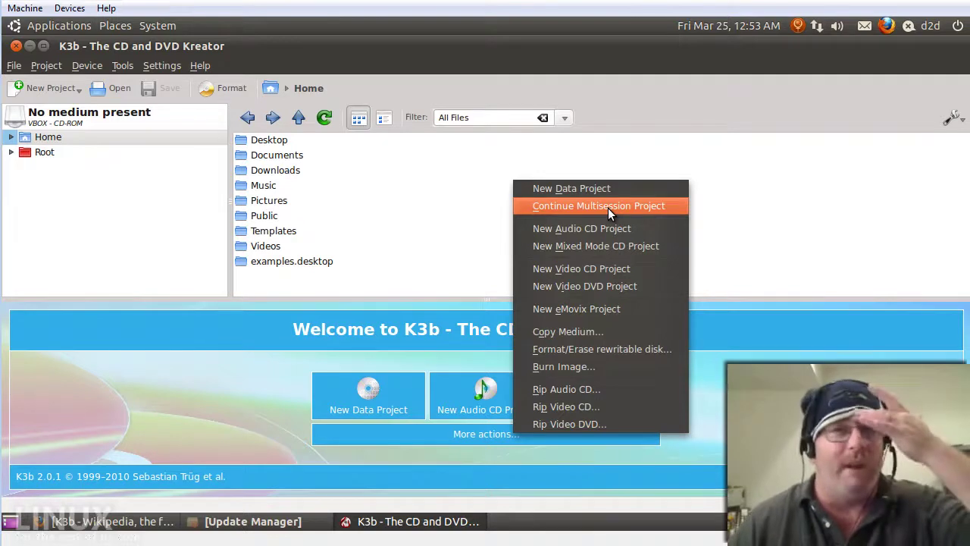
pyautogui.click(368, 282)
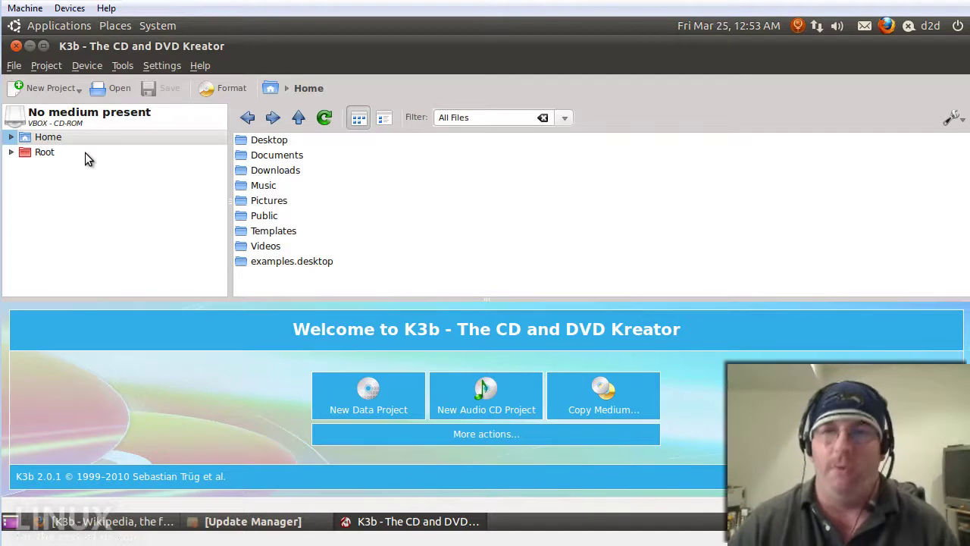
# Create an empty Video CD project (VideoCD0) from the New Project dropdown
pyautogui.click(78, 87)
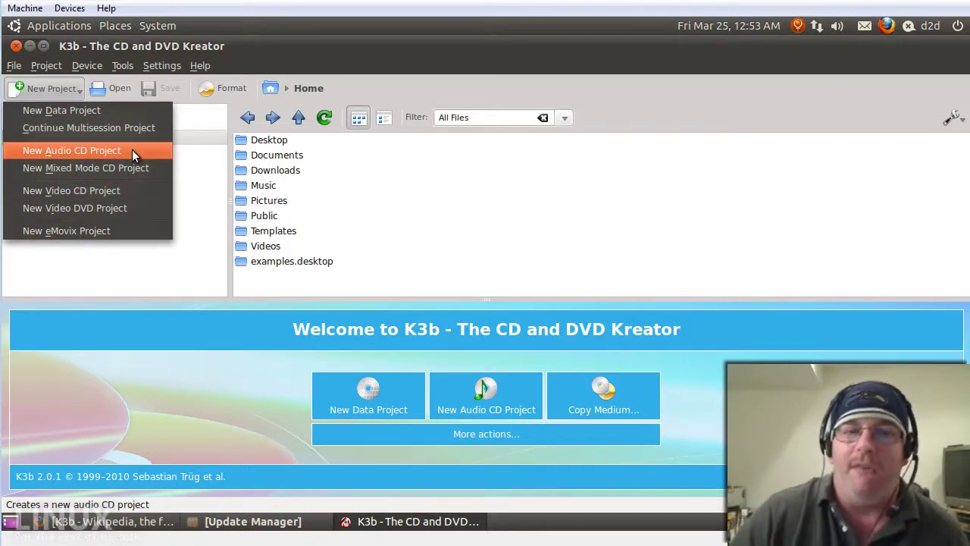
pyautogui.click(133, 190)
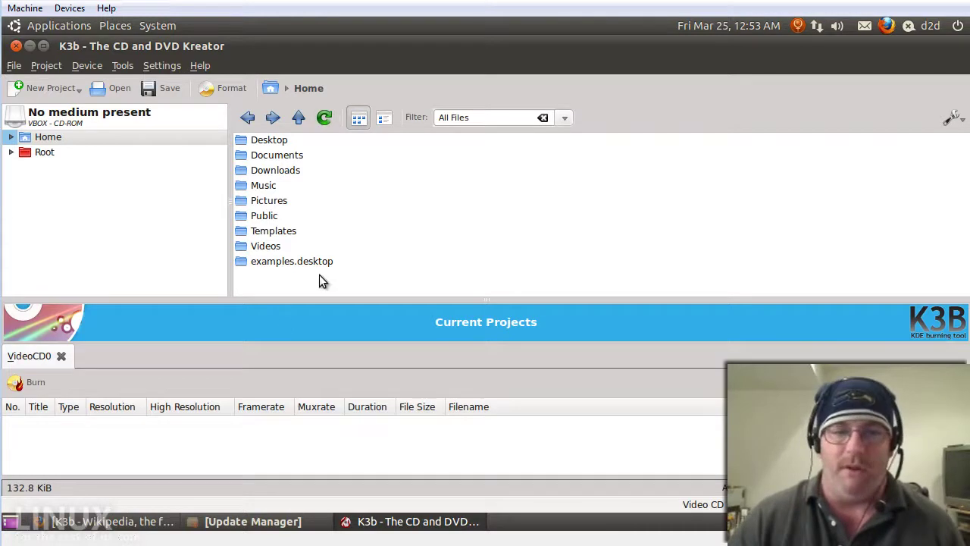
# Enlarge the project area, browse to the empty Downloads/project1 folder, and collapse Home
pyautogui.moveTo(293, 299); pyautogui.dragTo(298, 252)
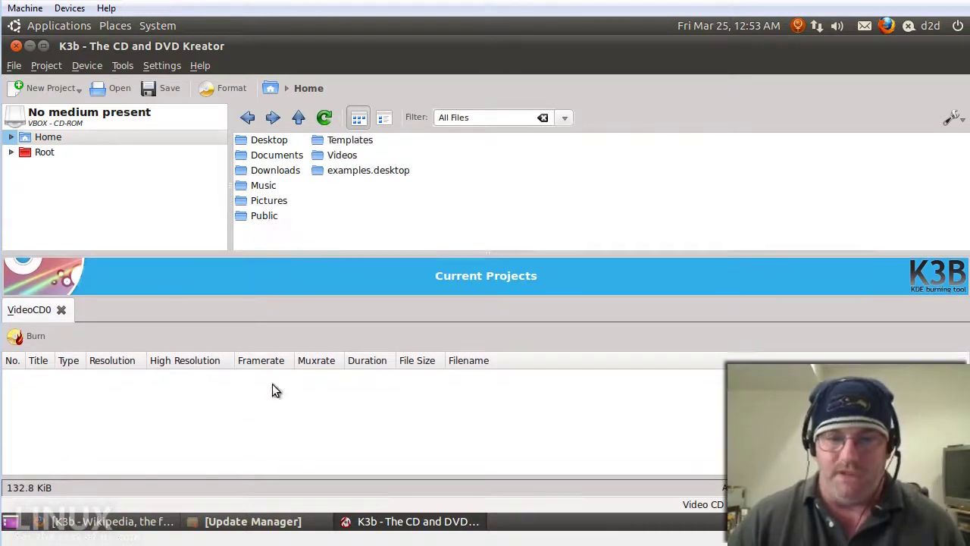
pyautogui.click(271, 170)
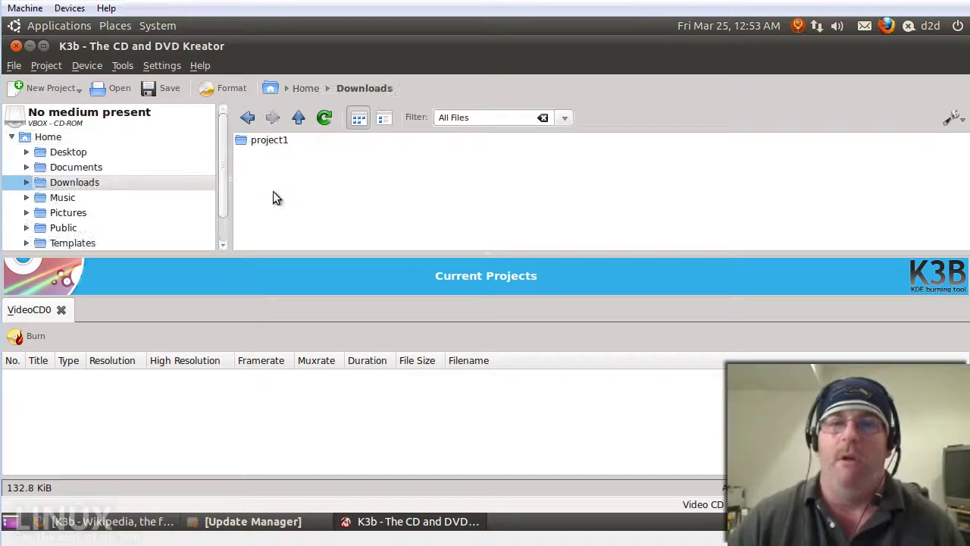
pyautogui.click(262, 142)
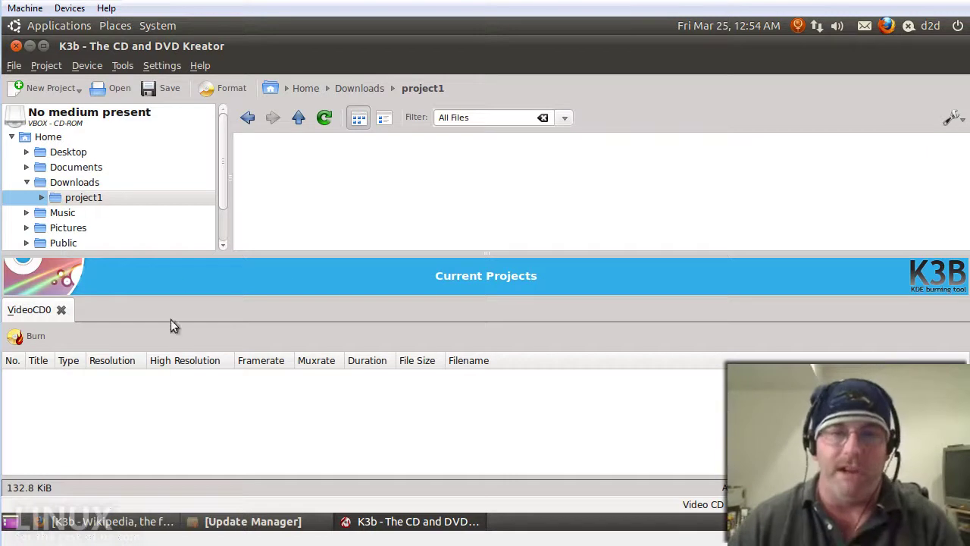
pyautogui.click(12, 136)
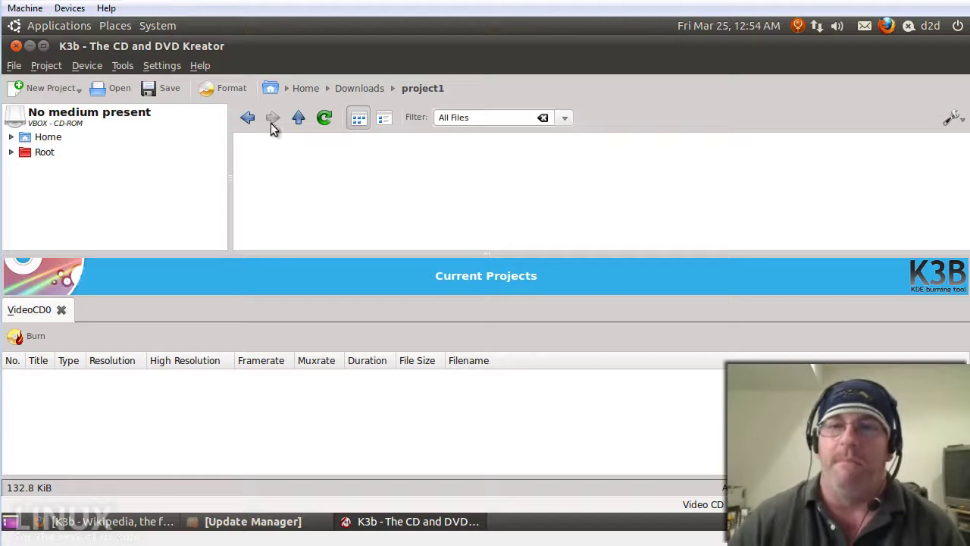
pyautogui.click(167, 68)
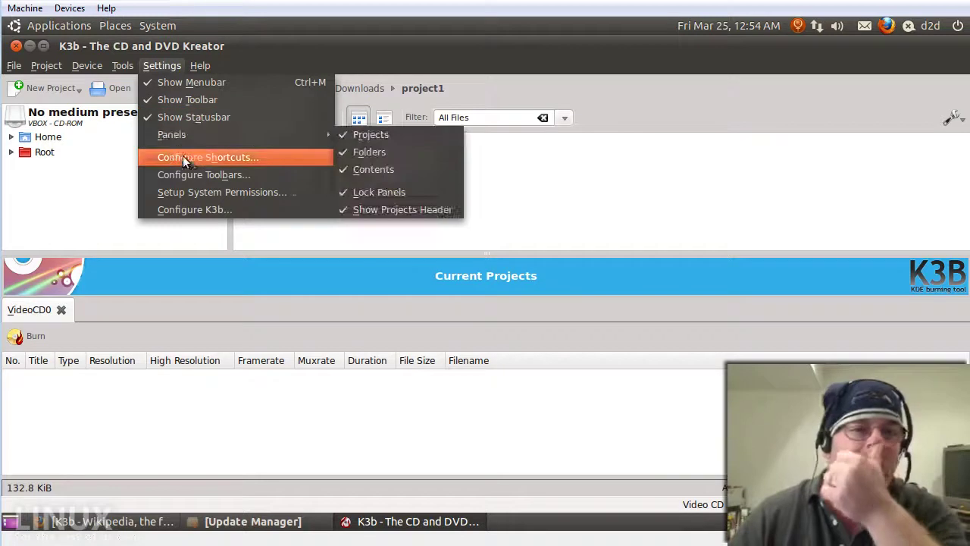
pyautogui.click(253, 157)
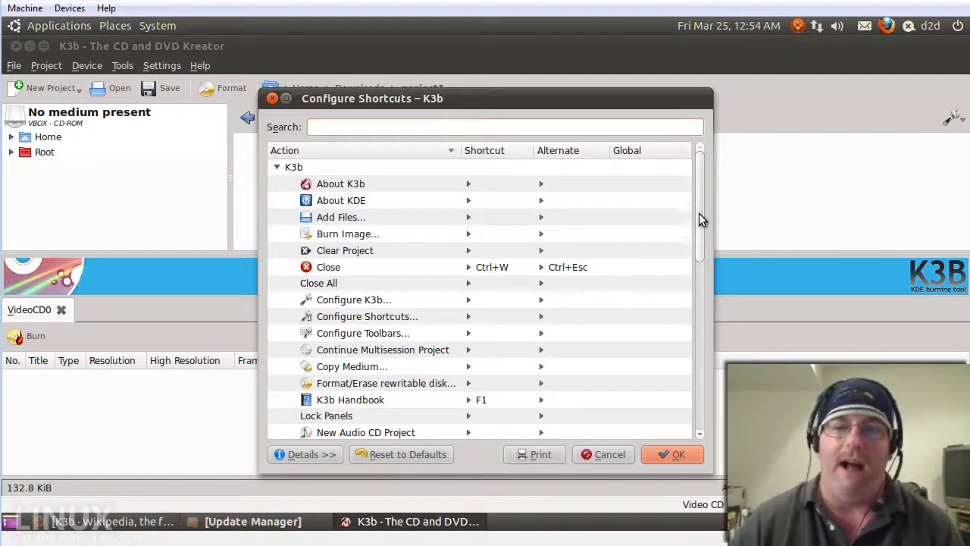
pyautogui.moveTo(699, 220); pyautogui.dragTo(705, 390)
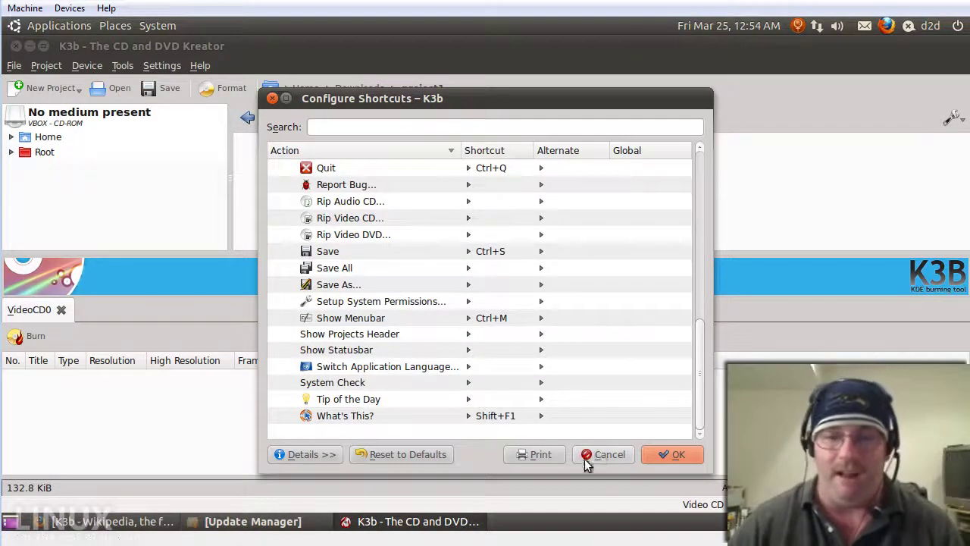
pyautogui.click(604, 455)
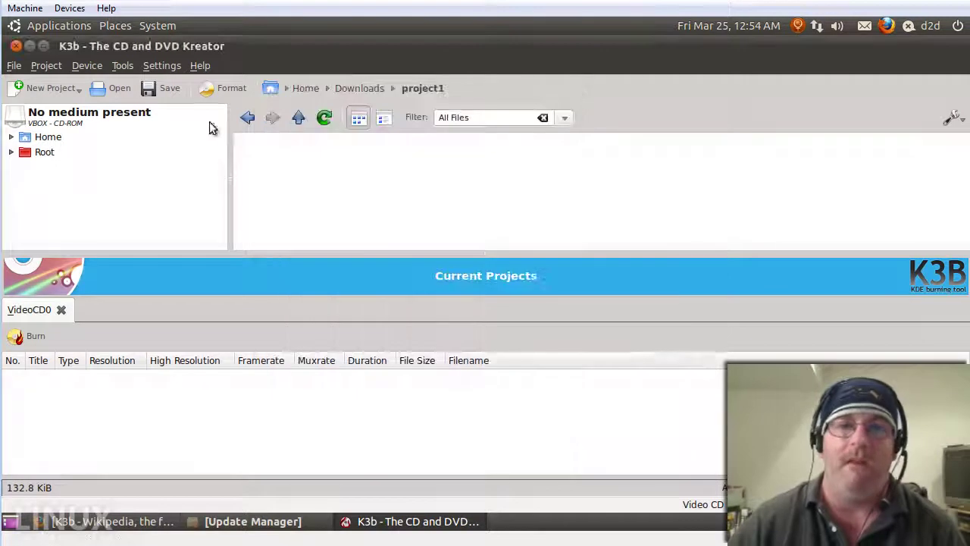
pyautogui.click(162, 65)
pyautogui.click(227, 205)
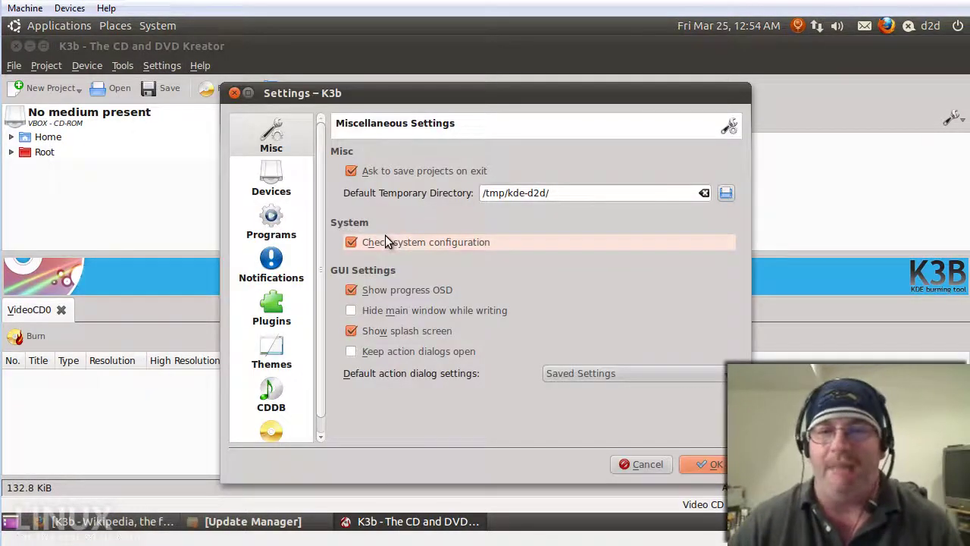
pyautogui.click(281, 356)
pyautogui.click(271, 305)
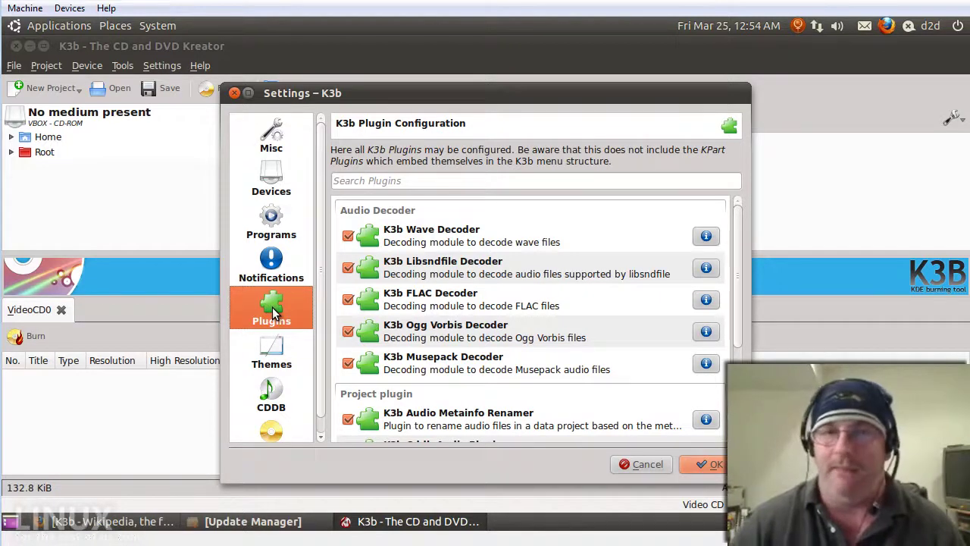
pyautogui.click(271, 190)
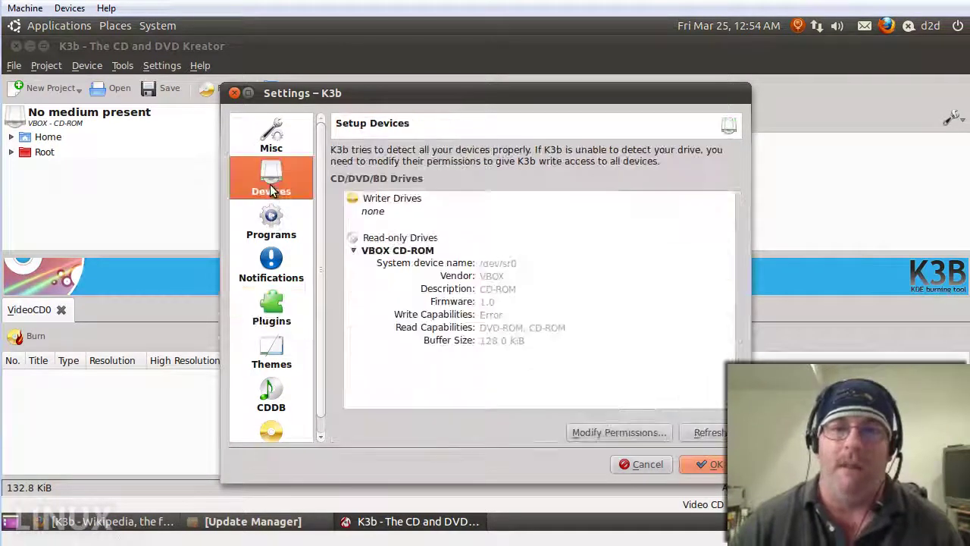
pyautogui.click(279, 227)
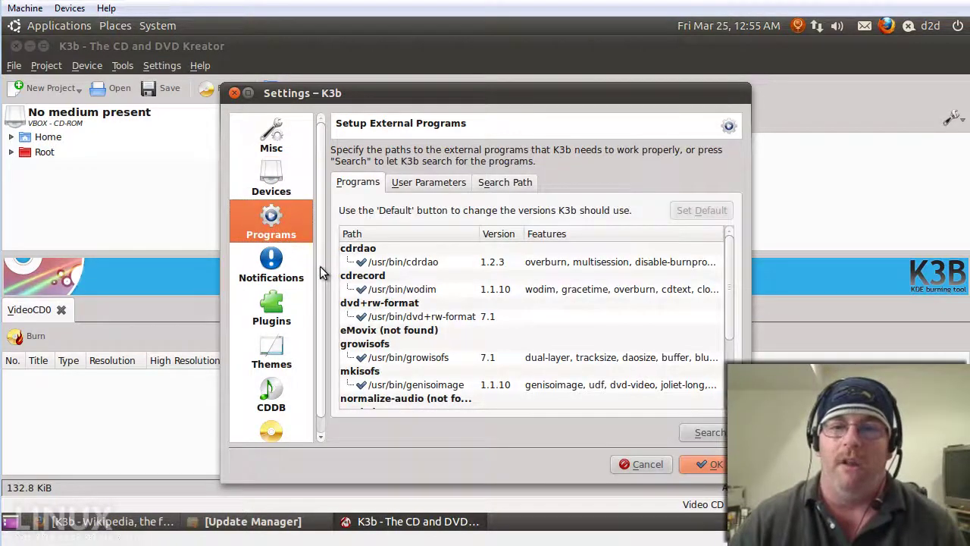
pyautogui.scroll(-1, 320, 269)
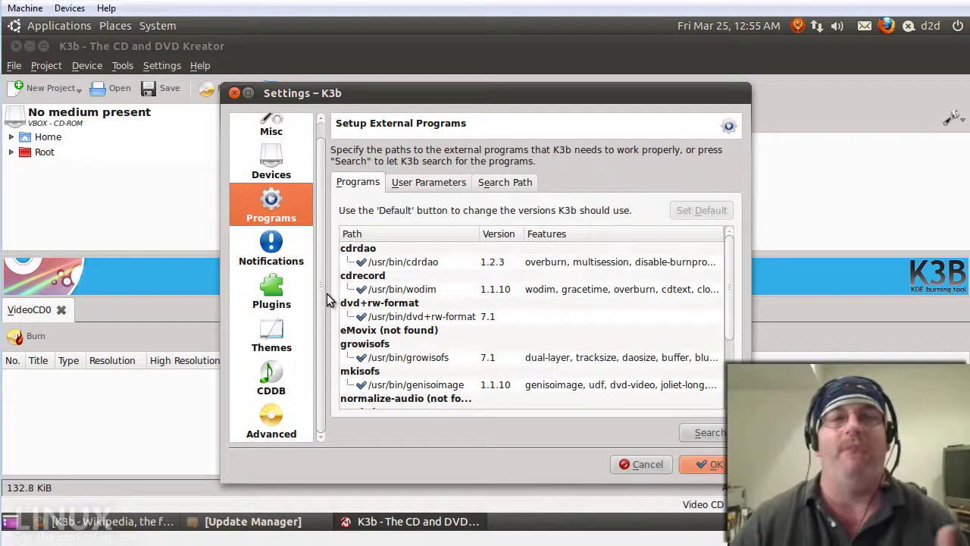
pyautogui.click(276, 419)
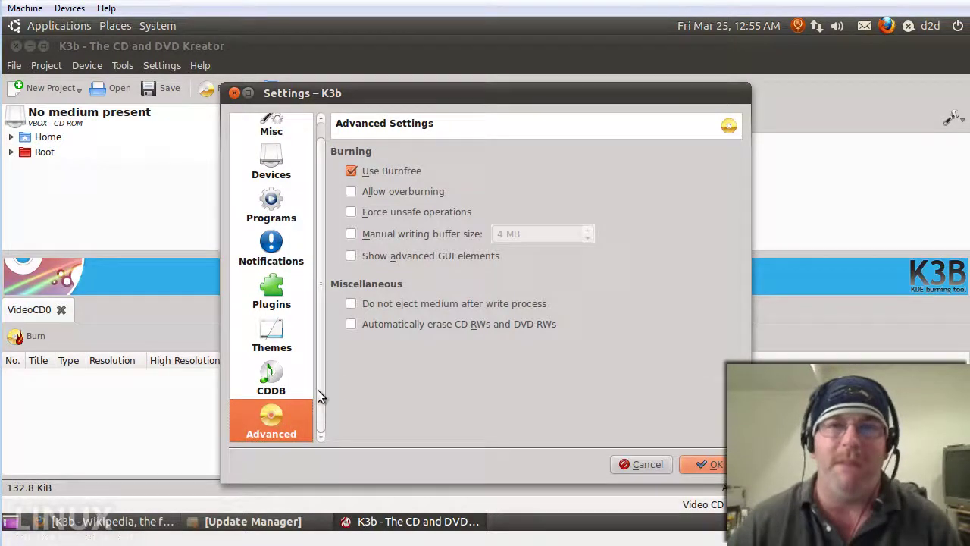
pyautogui.click(640, 464)
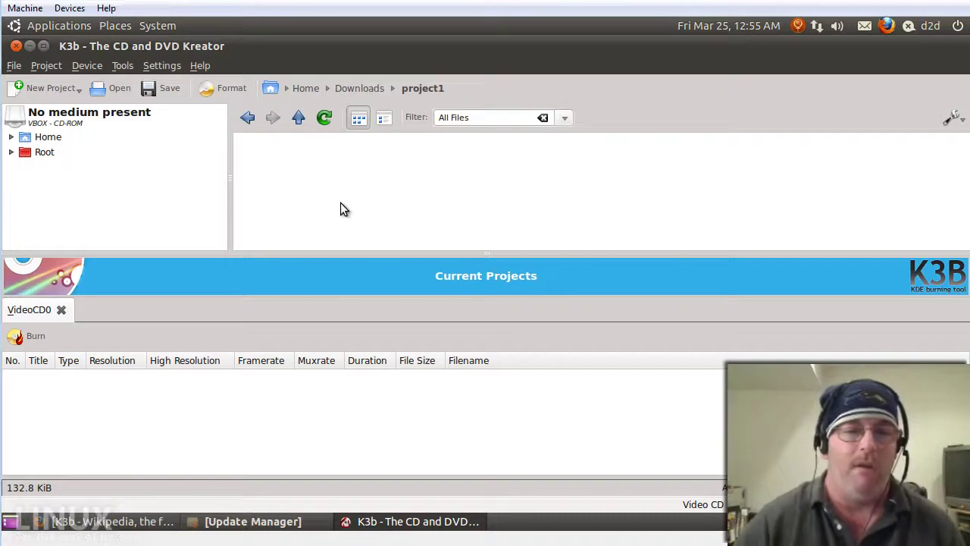
# Bring the K3b Wikipedia page to the front and quit Firefox with Ctrl+Q
pyautogui.click(148, 521)
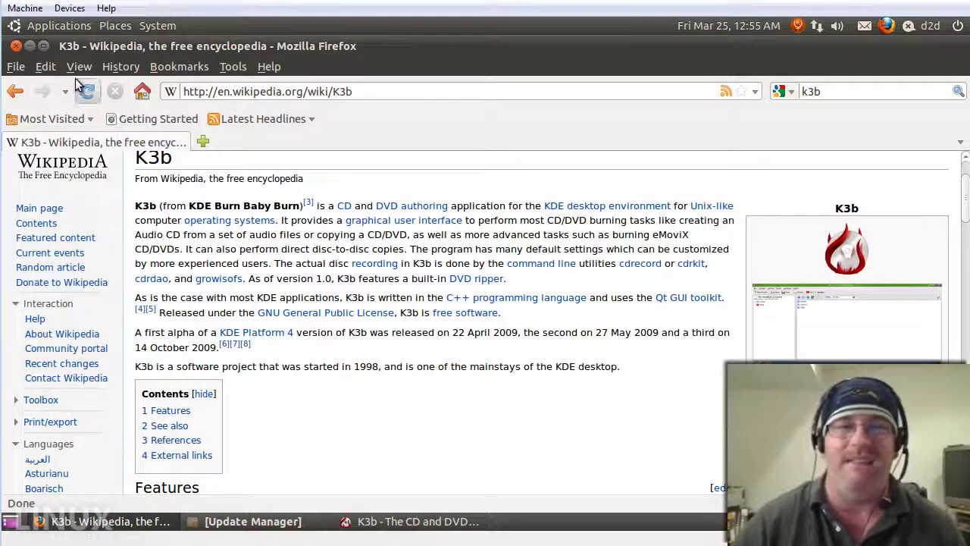
pyautogui.hotkey('ctrl', 'q')
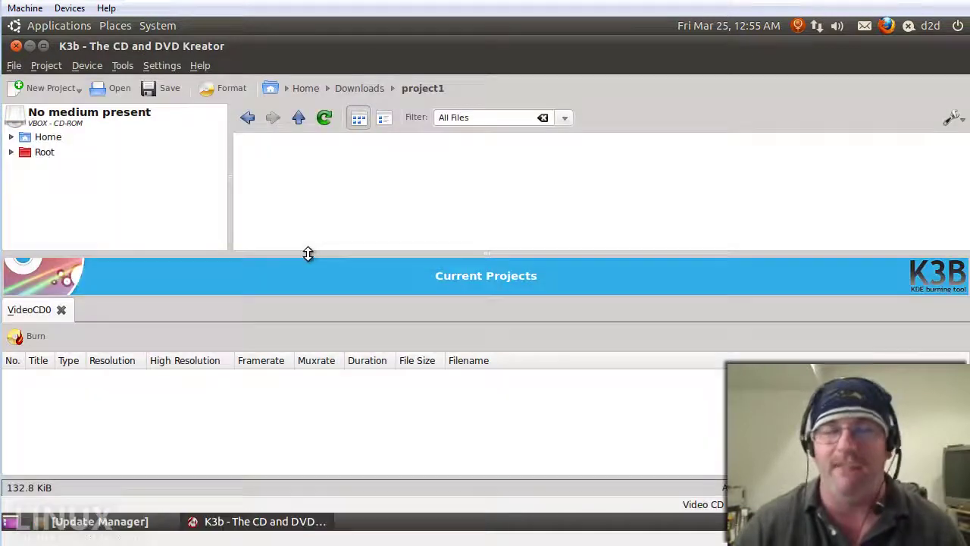